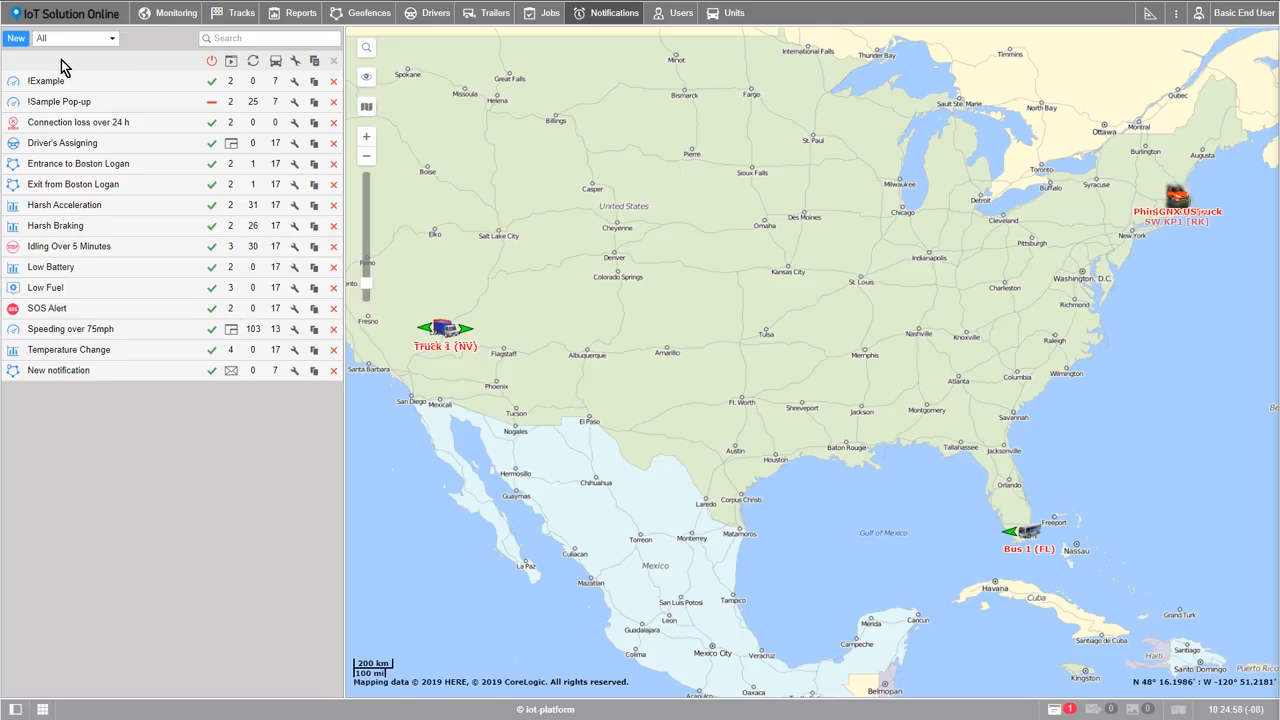
mouse_move(14, 83)
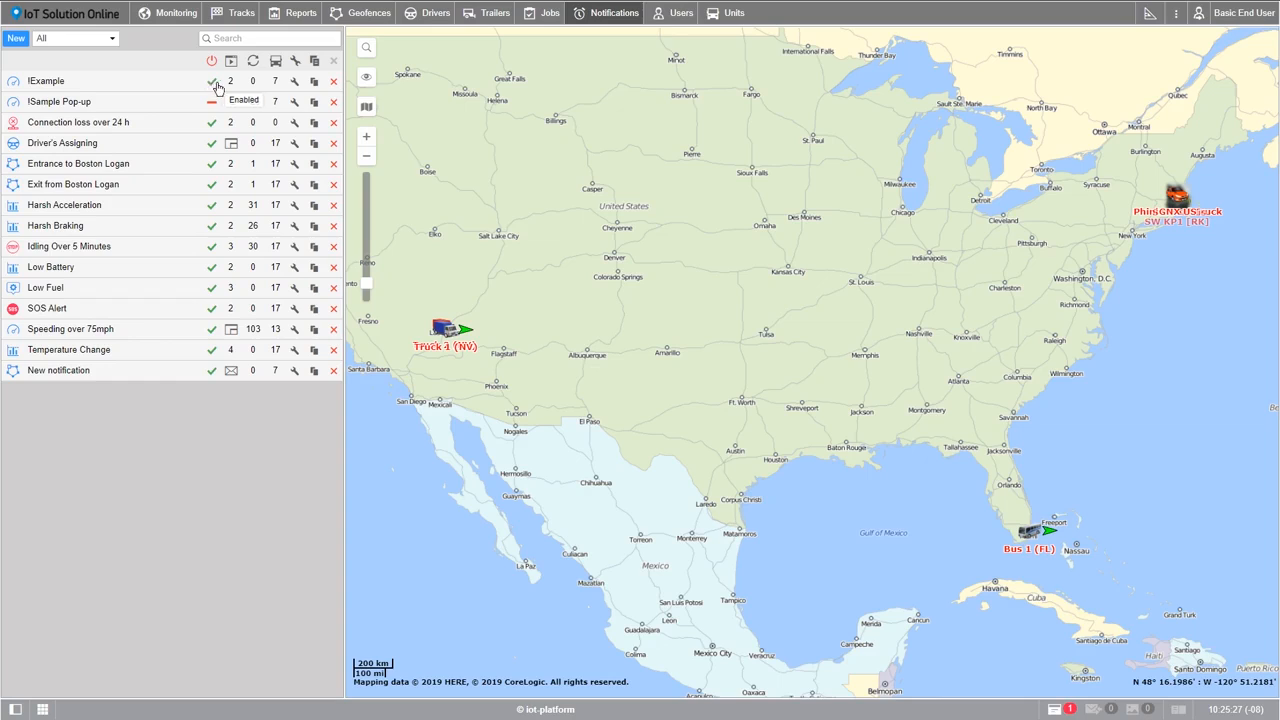
mouse_move(229, 88)
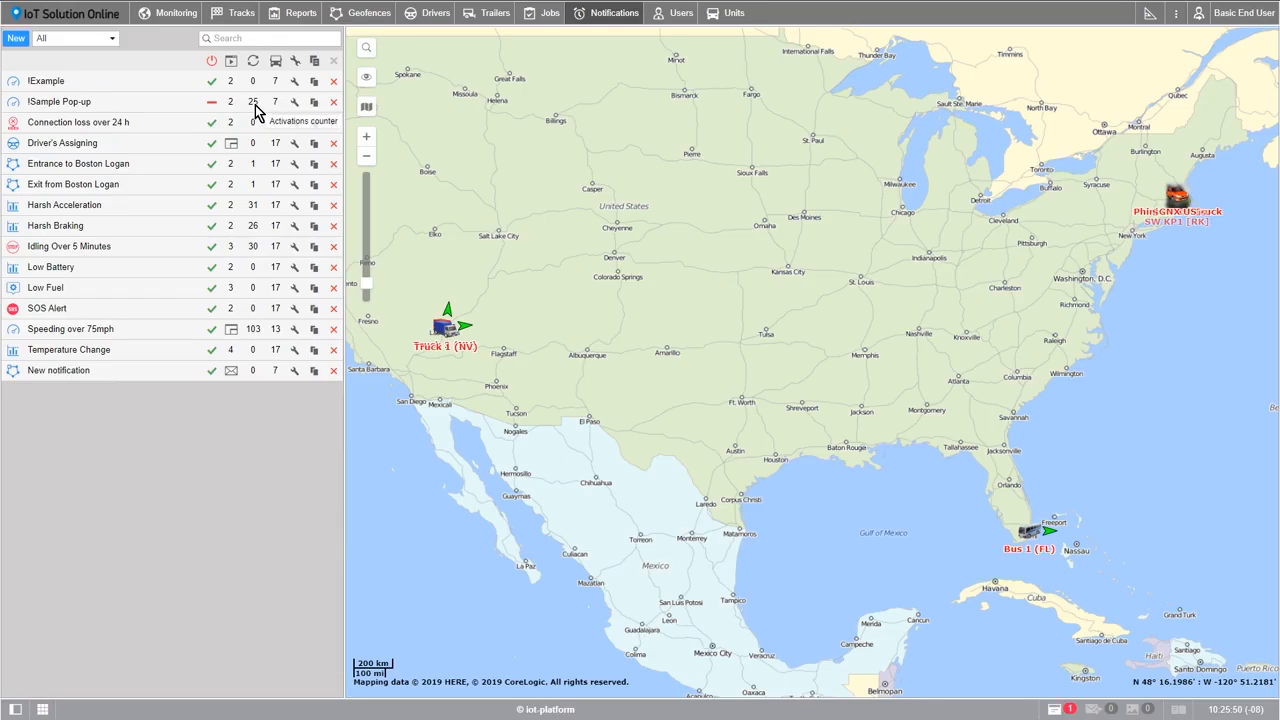
mouse_move(275, 88)
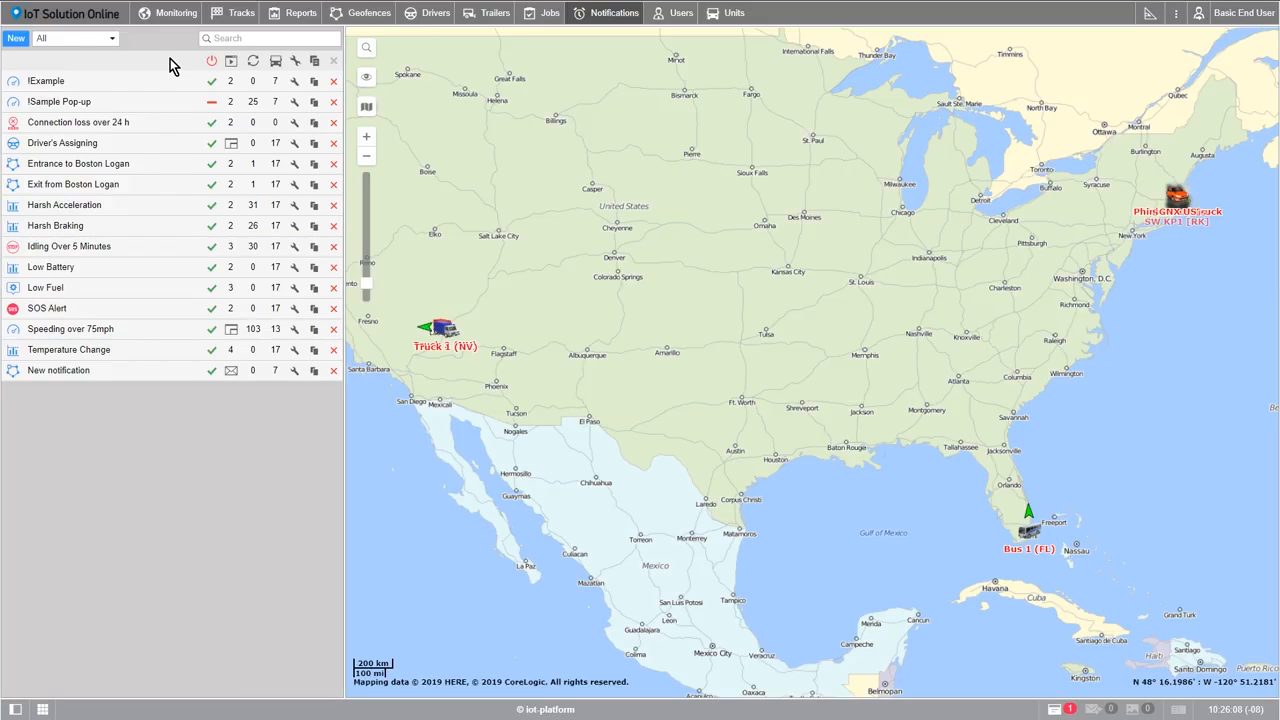
Start a new notification and apply it to all listed units, from Bus 1 (FL) to Truck 2 (NV)
click(24, 43)
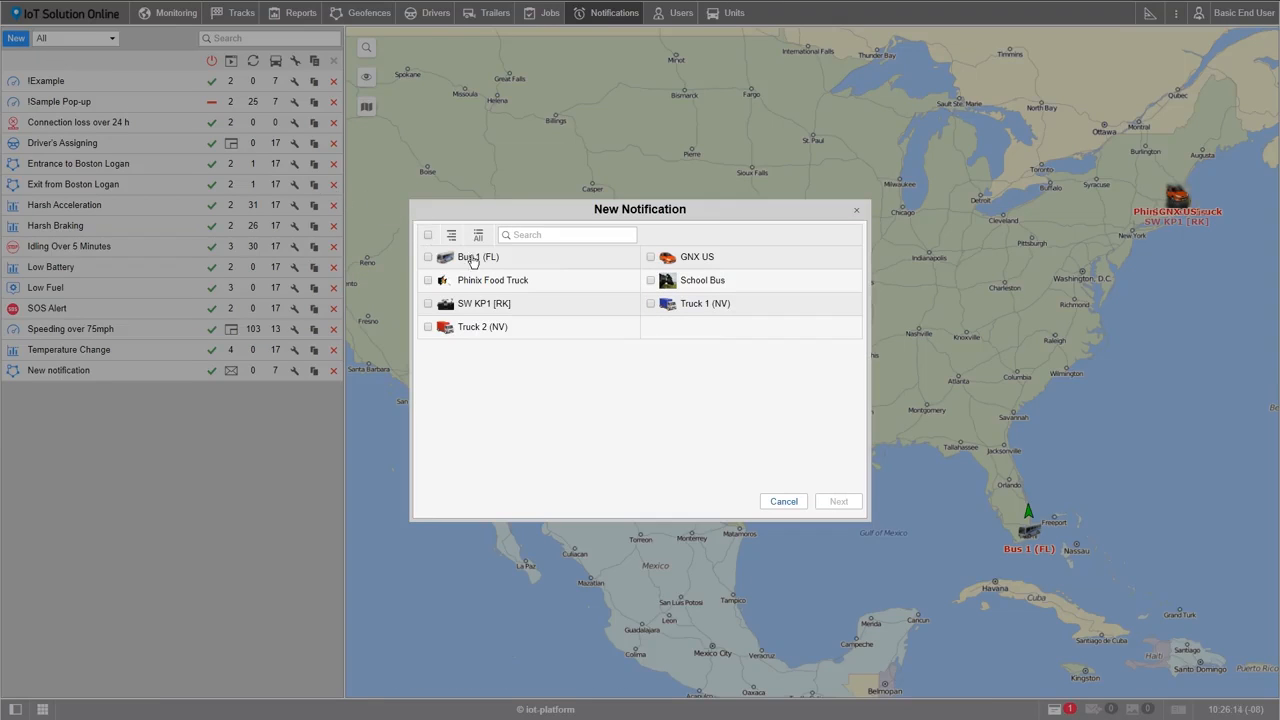
click(428, 257)
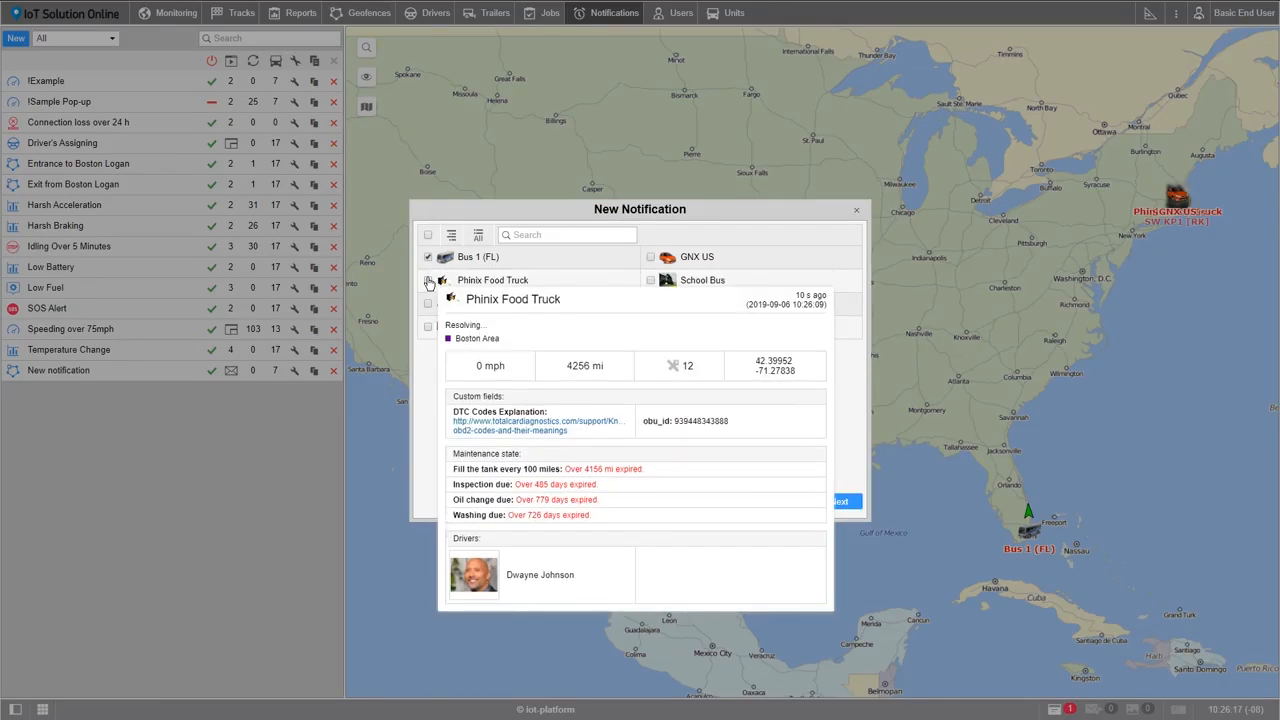
click(428, 280)
click(428, 305)
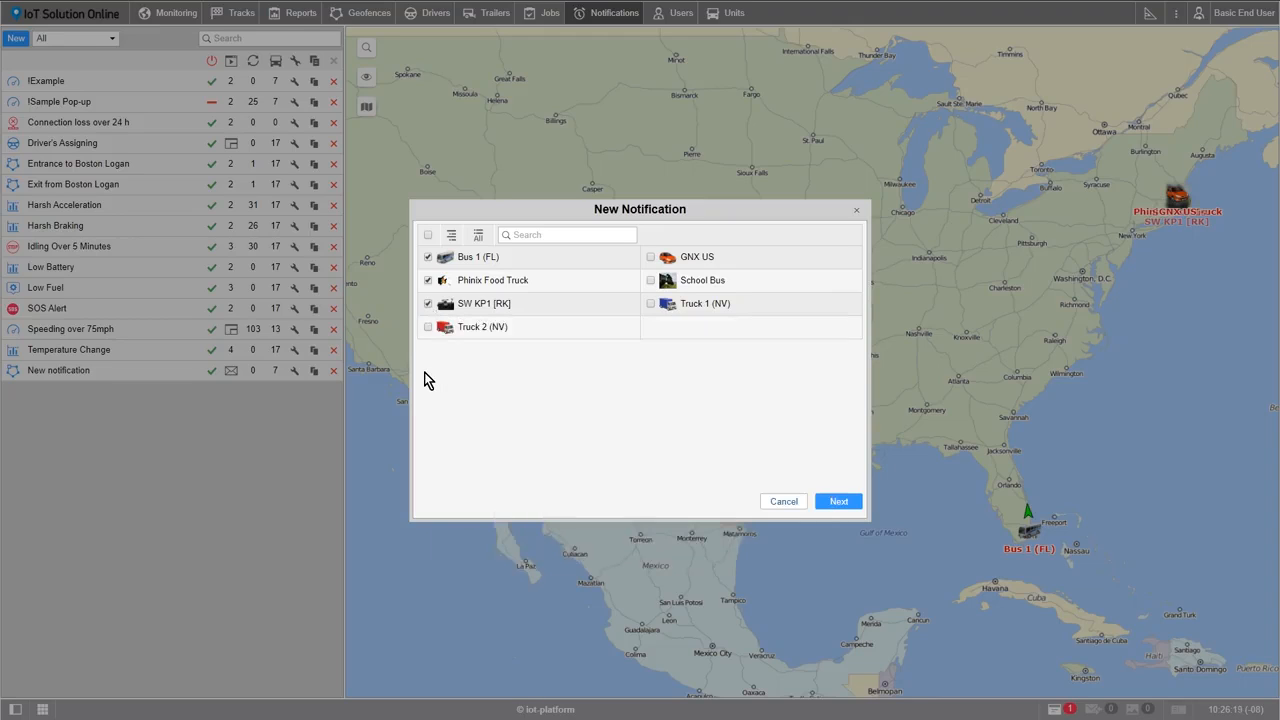
click(829, 503)
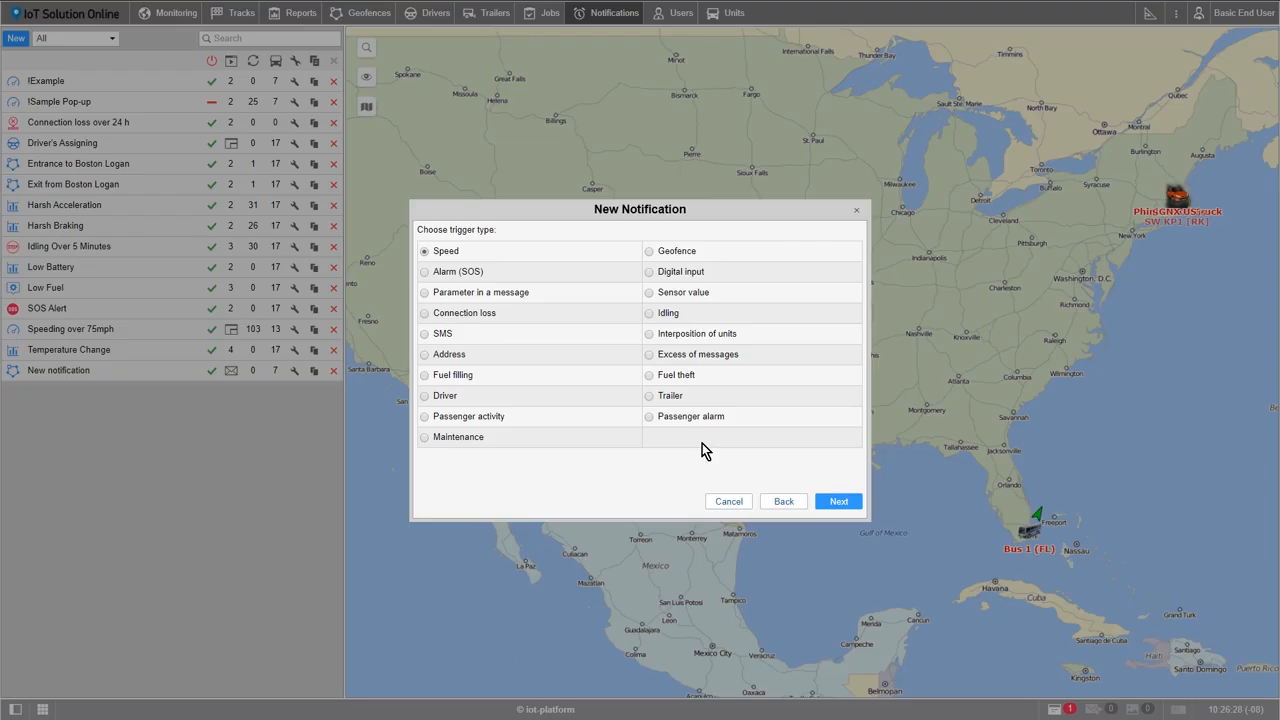
Choose the Geofence trigger type and make it fire when units are outside the Boston Area geofence
click(649, 256)
click(824, 502)
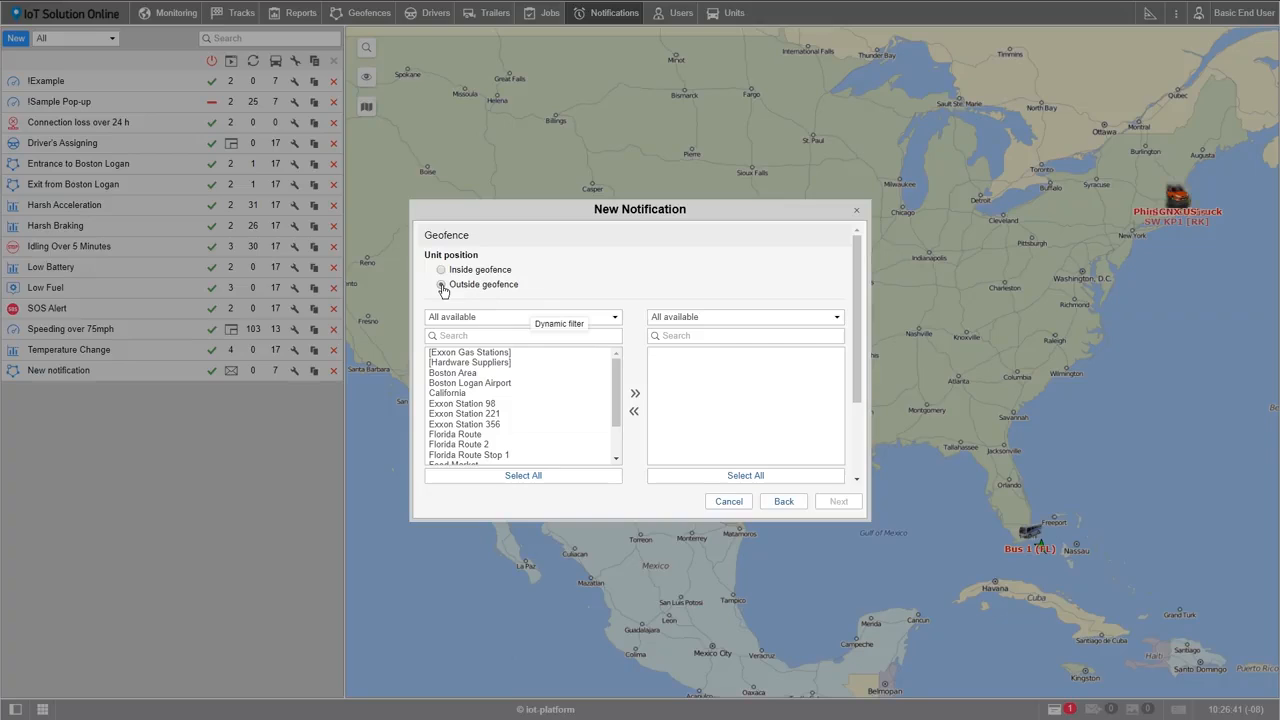
click(441, 285)
click(476, 373)
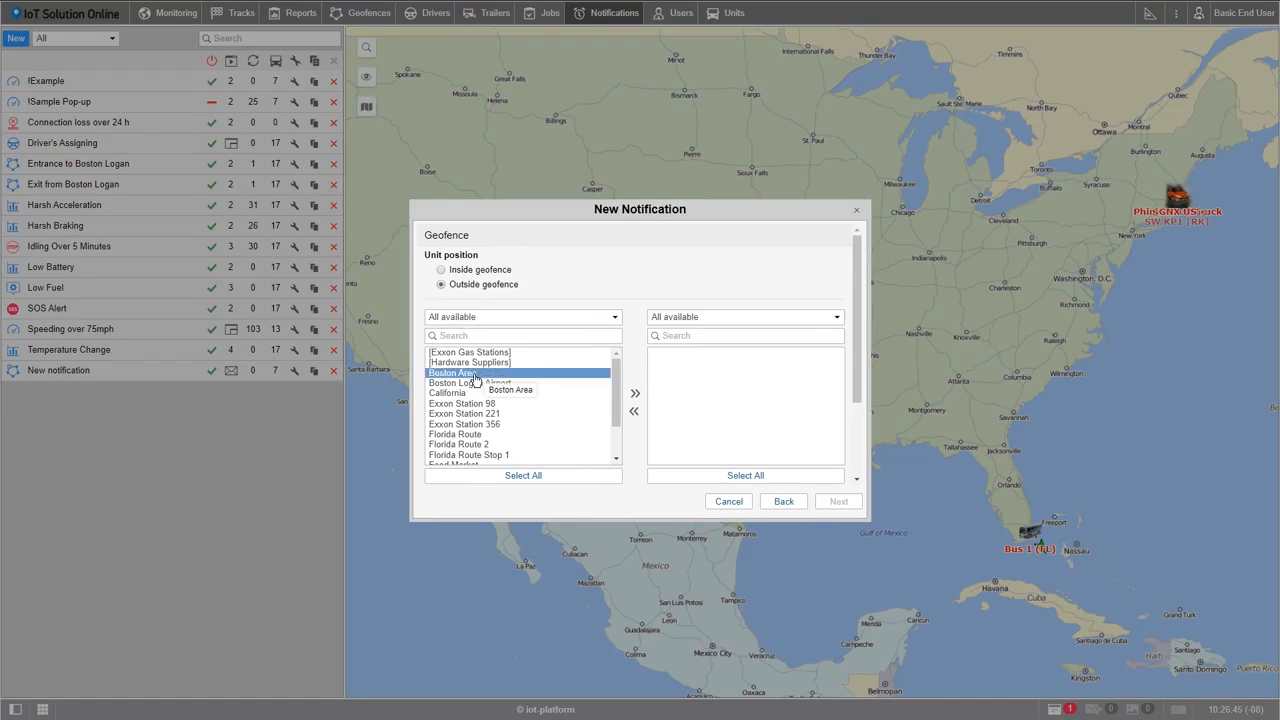
click(636, 396)
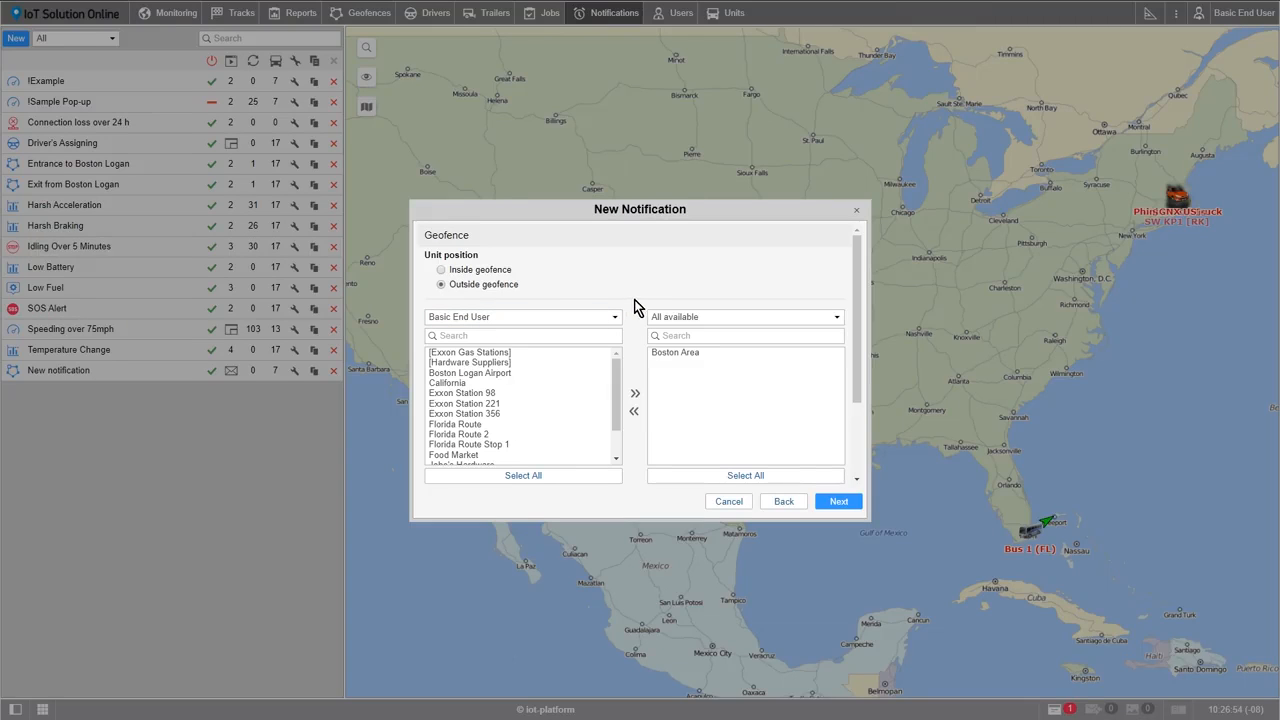
click(842, 503)
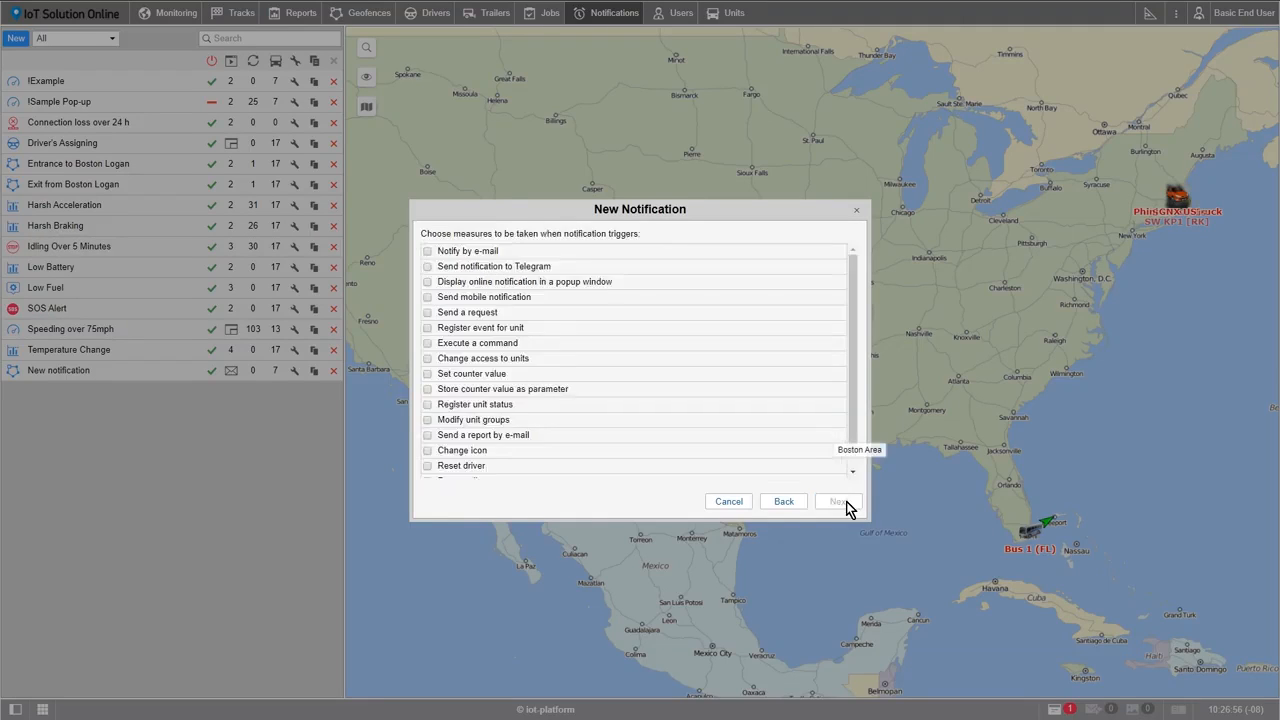
Set the notification to e-mail both prefilled addresses and display an online notification in a popup window
click(428, 251)
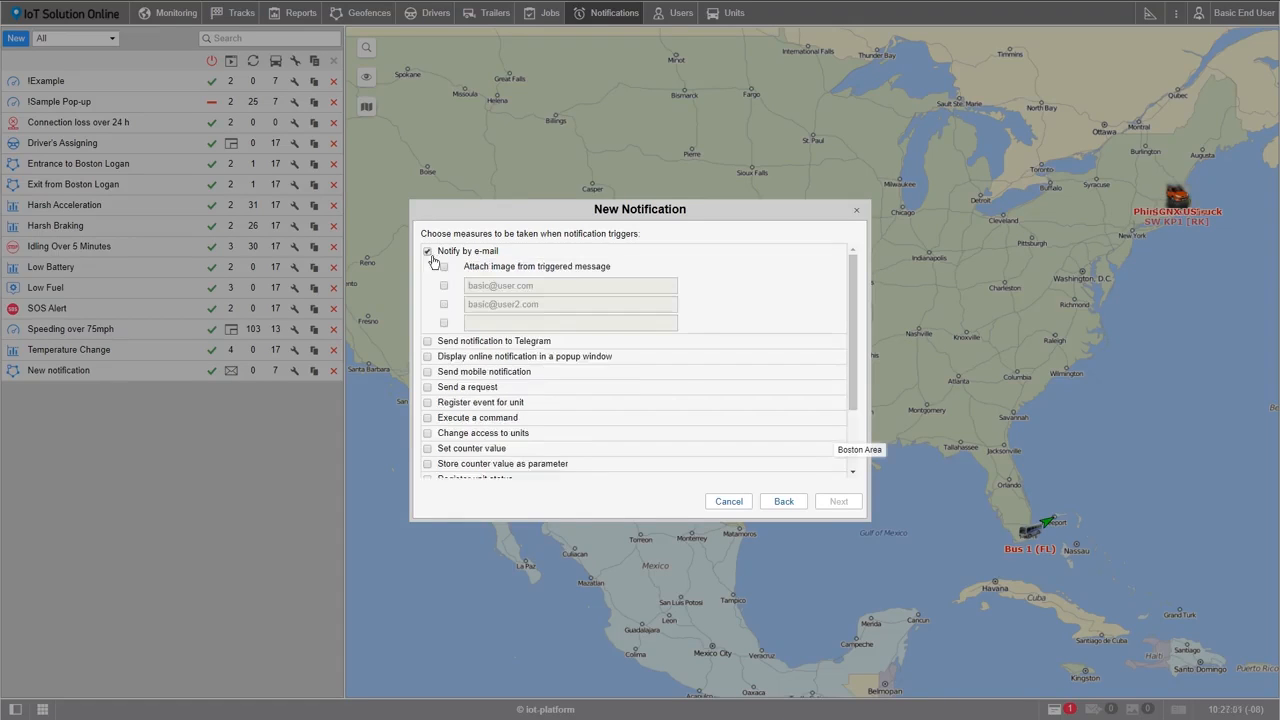
click(444, 286)
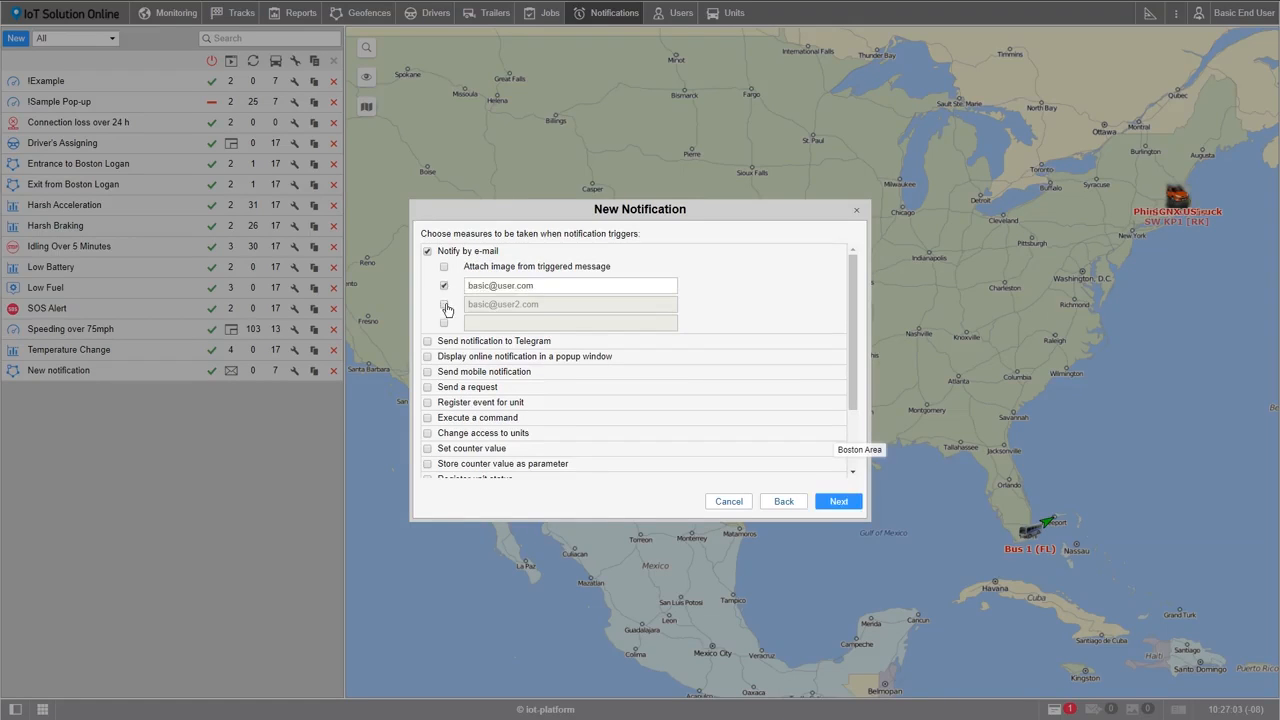
click(444, 304)
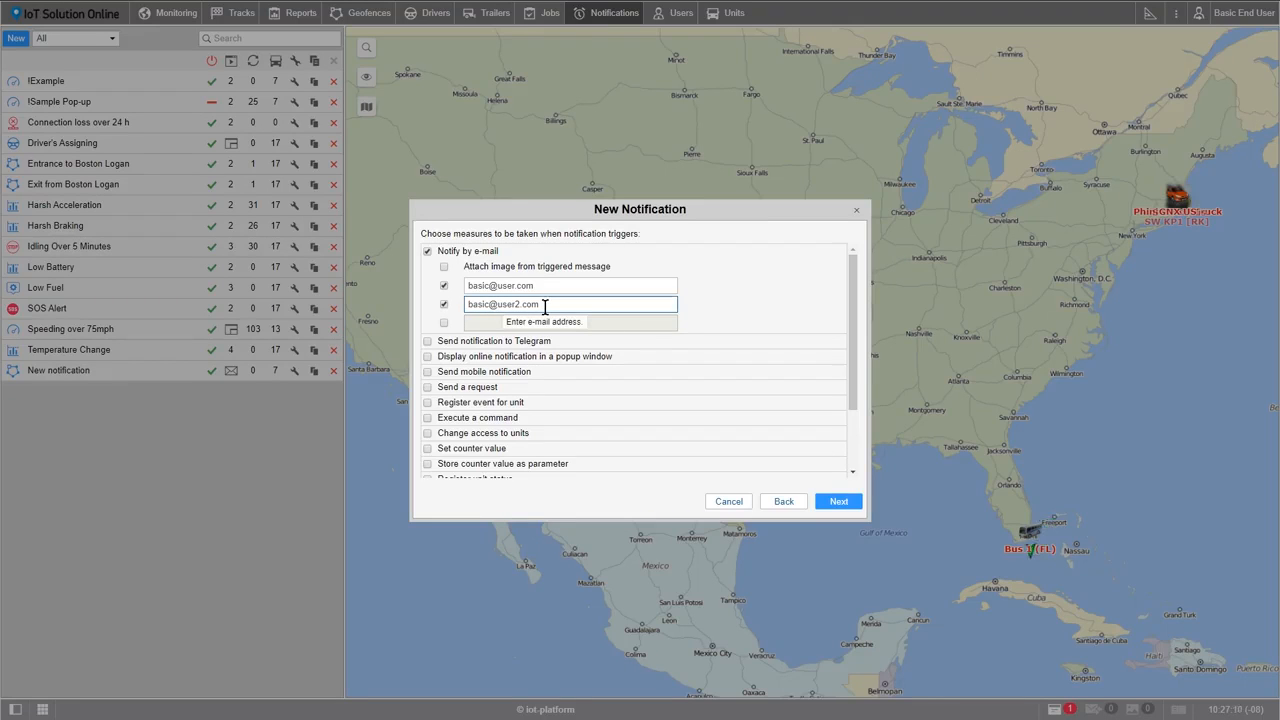
click(427, 356)
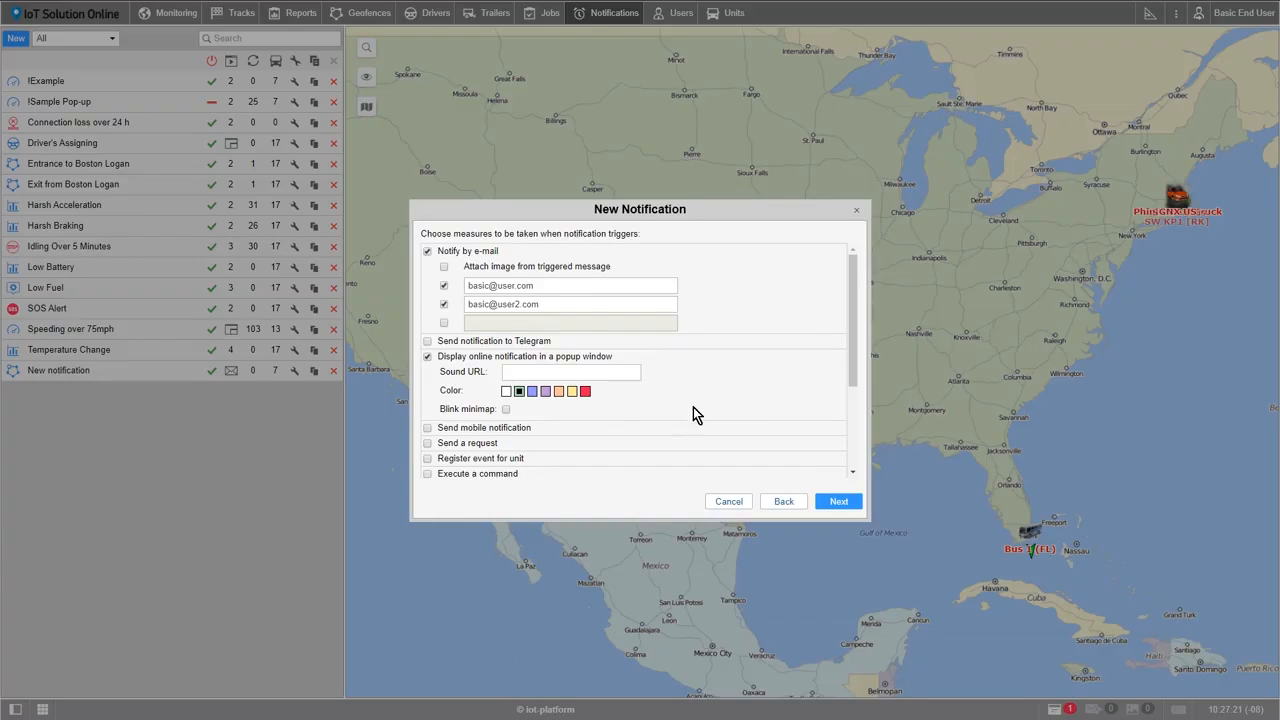
click(834, 506)
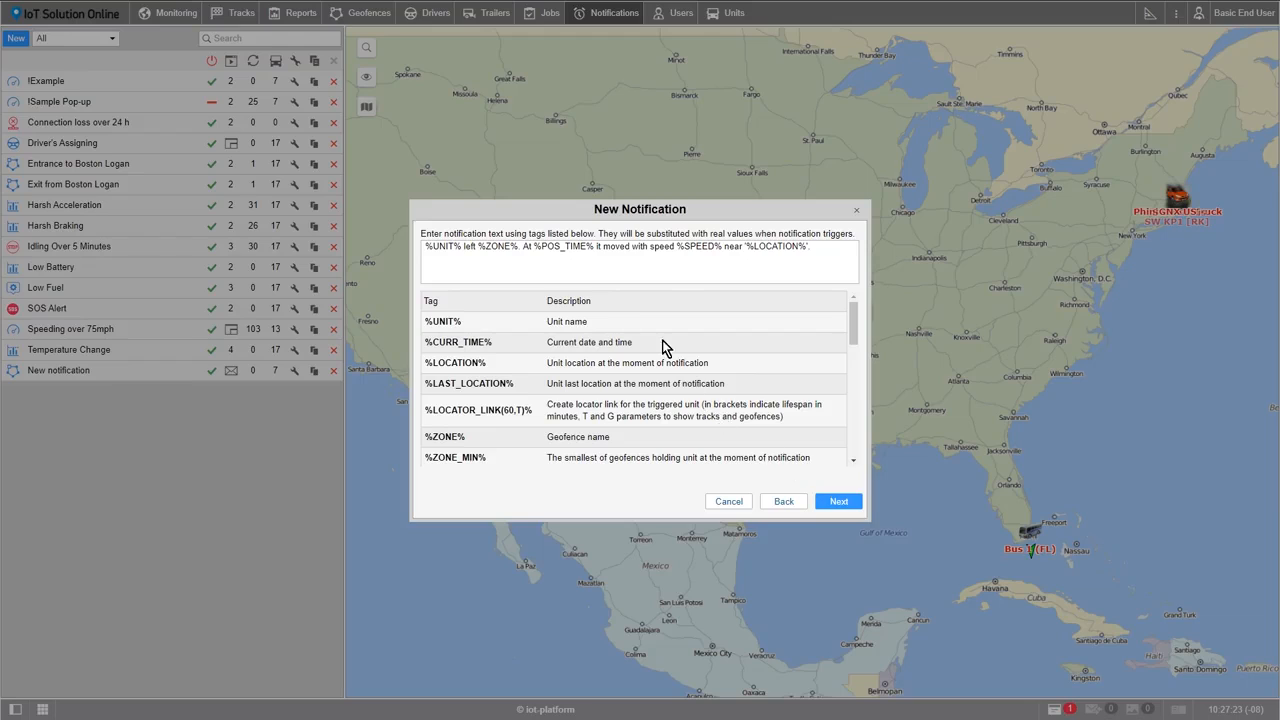
Replace the default notification text with "Time:" followed by the %CURR_TIME% tag
click(700, 262)
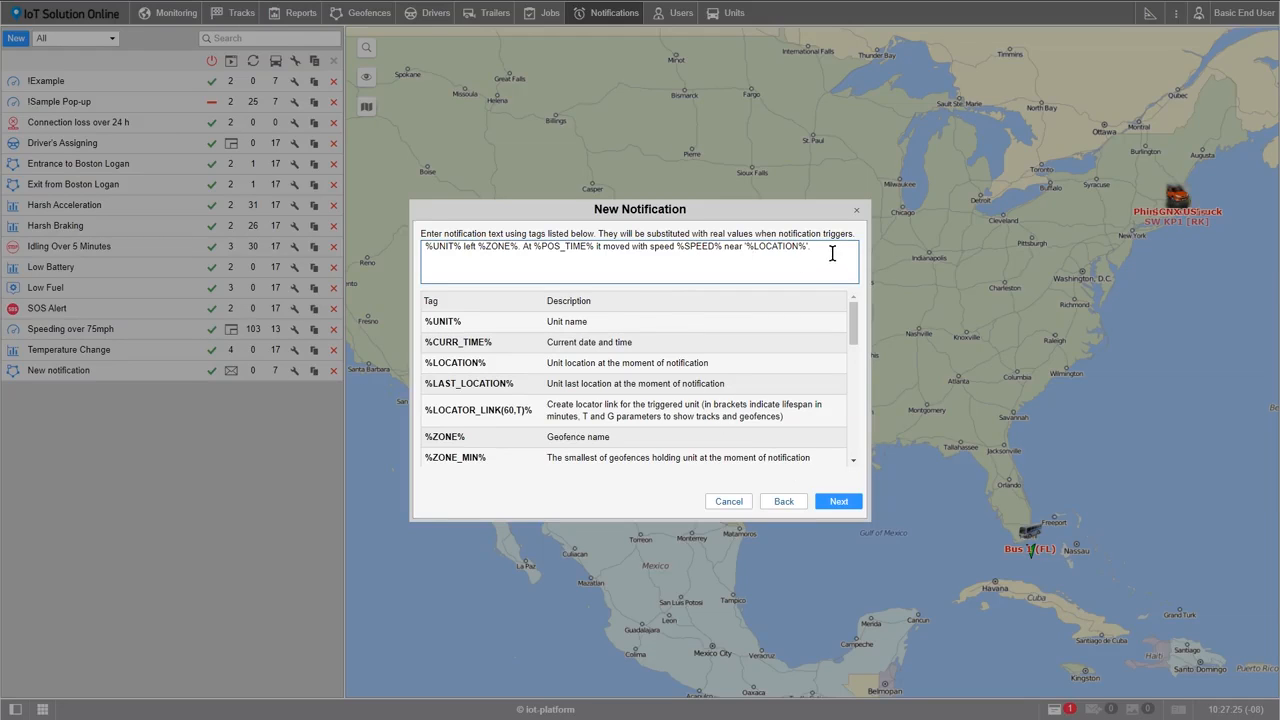
drag(831, 250, 419, 247)
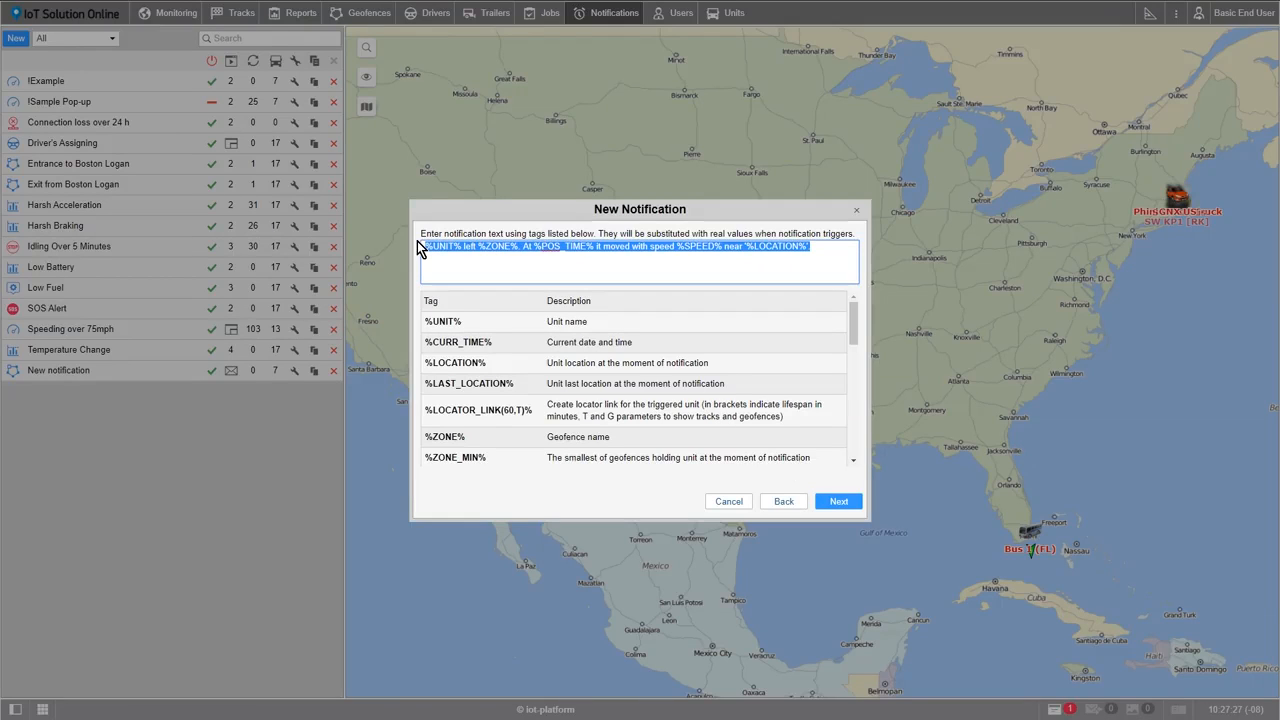
key(BackSpace)
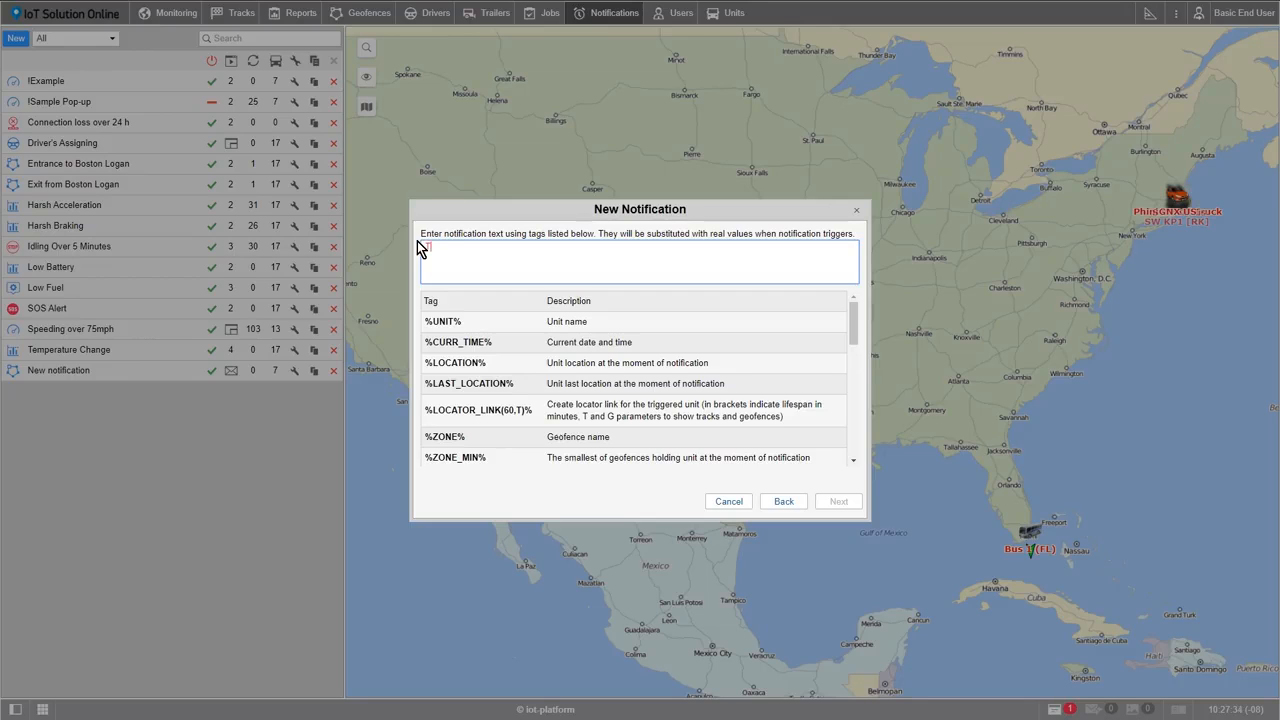
text(Time:)
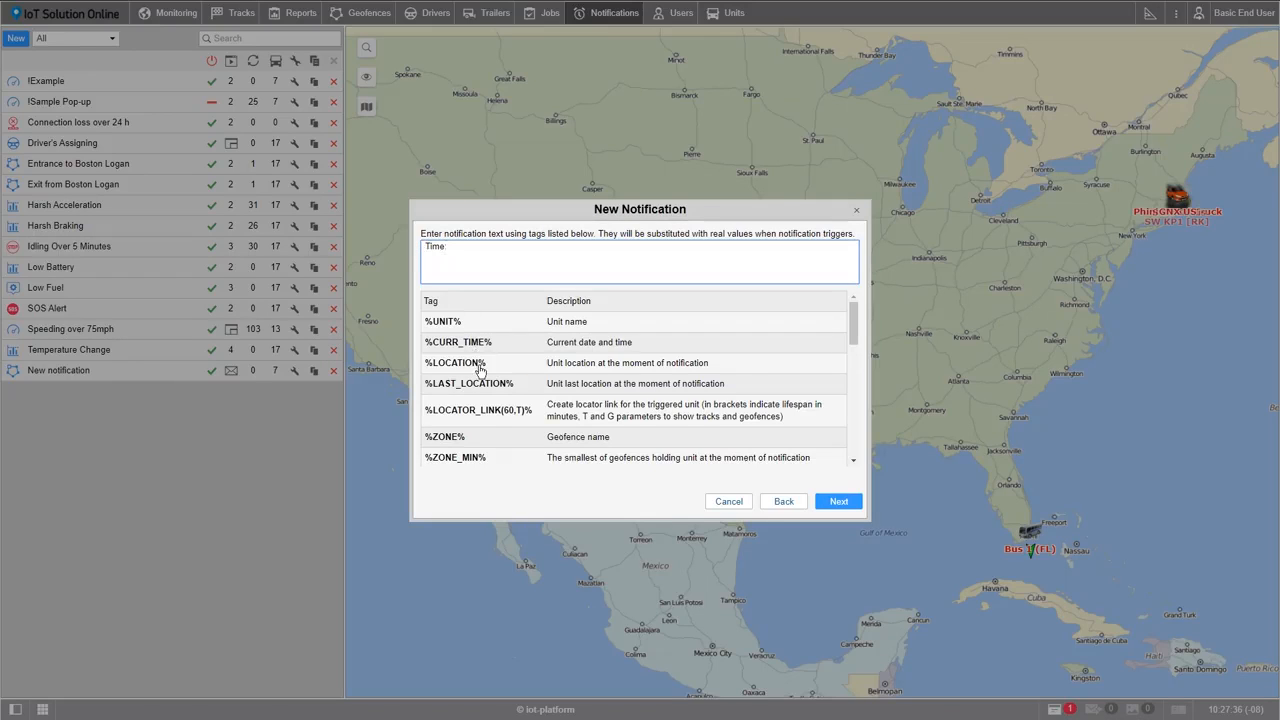
scroll(487, 388, down, 8)
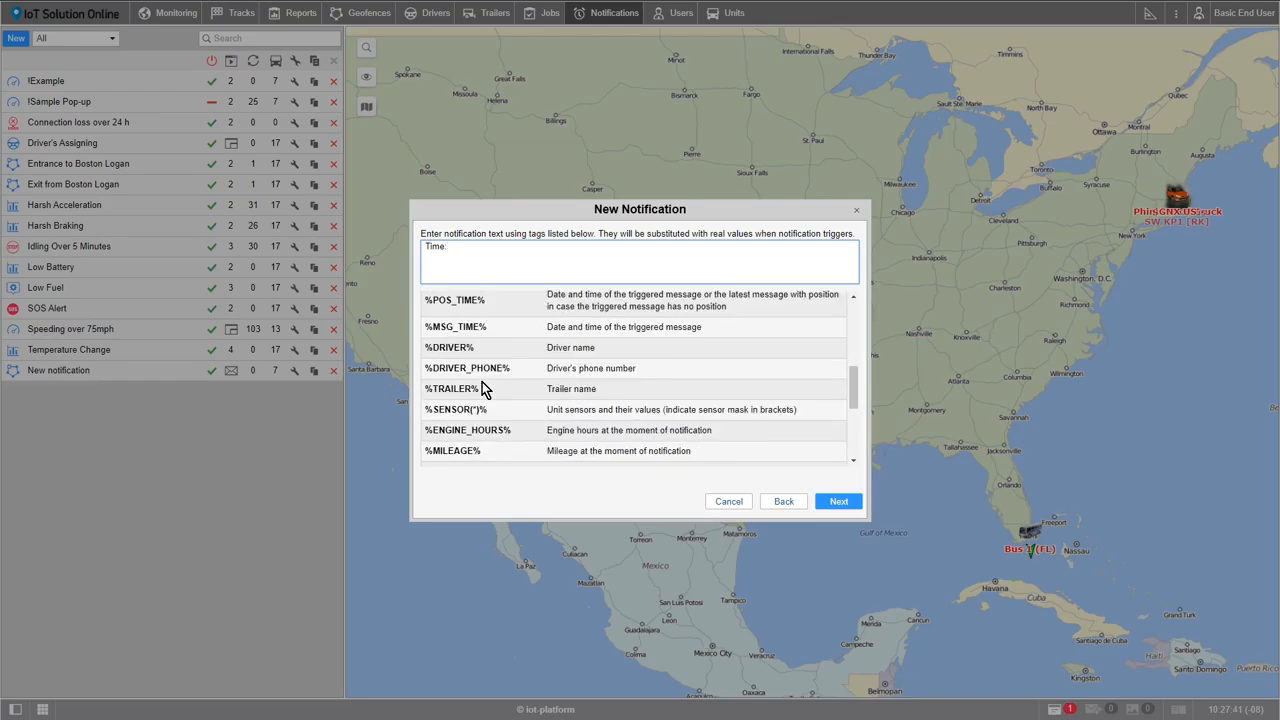
scroll(480, 388, up, 8)
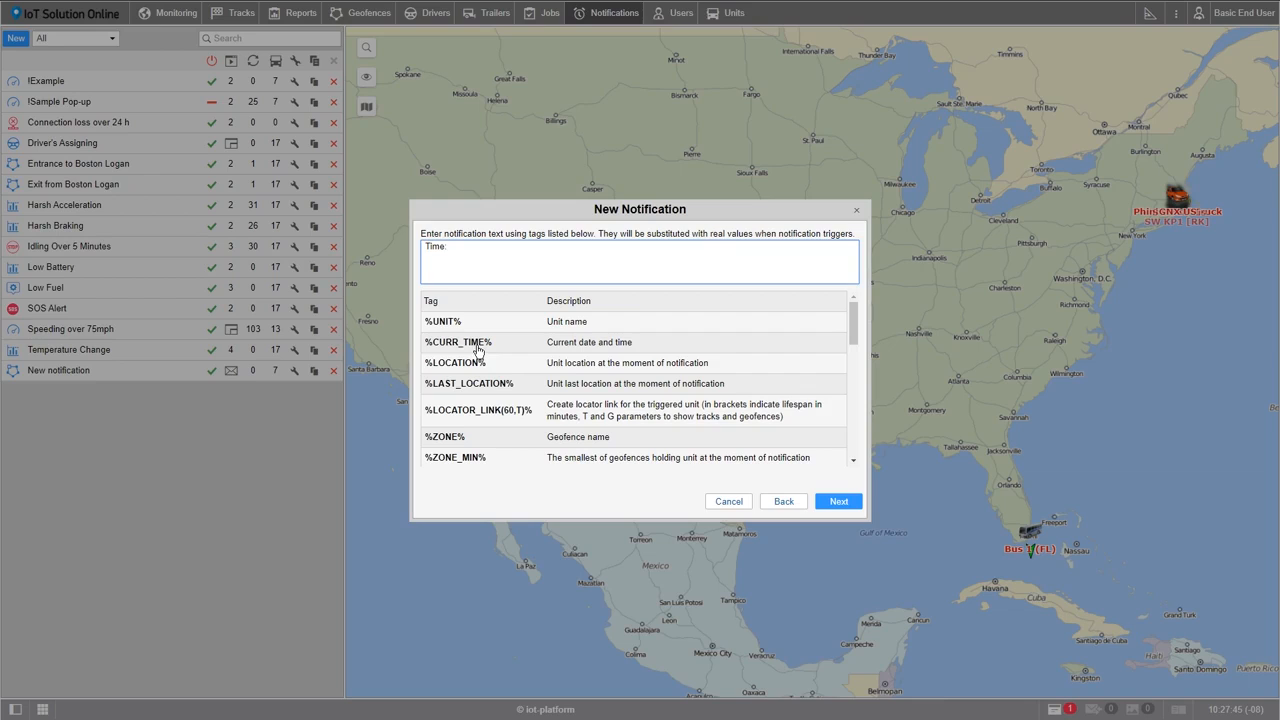
click(477, 349)
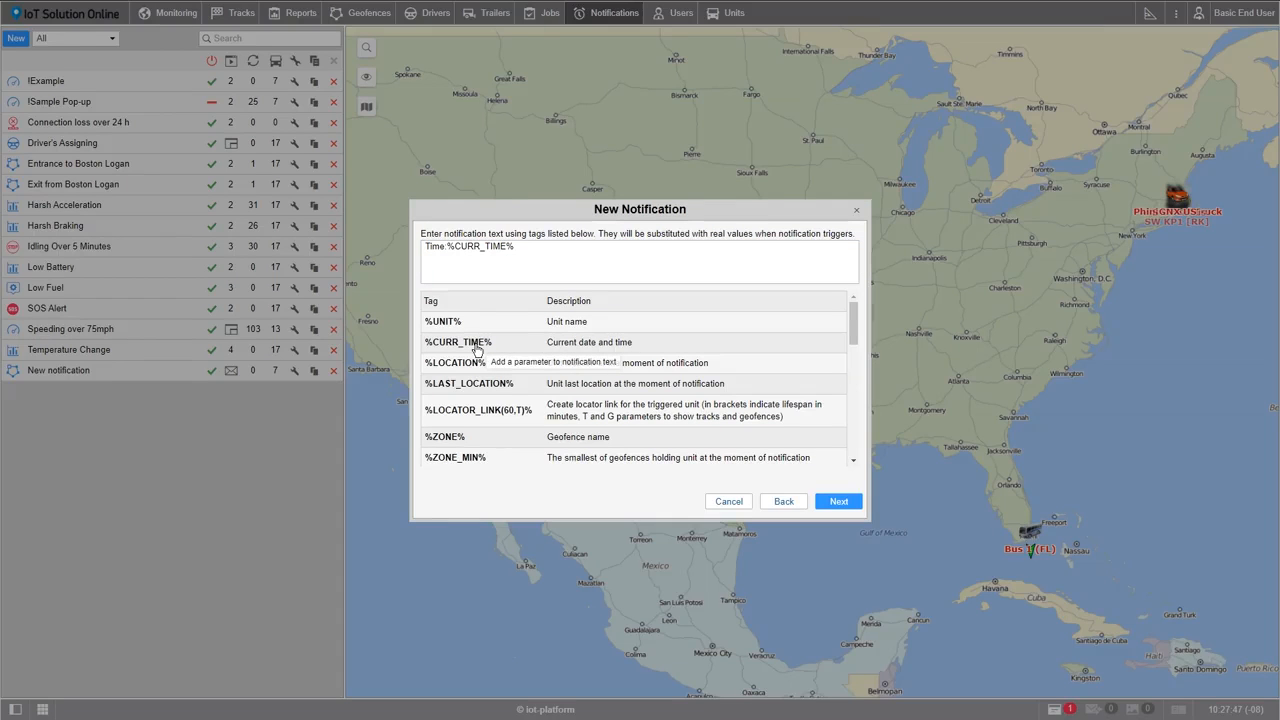
Add the lines "Unit:%UNIT%" and "Geofence:%ZONE%" to the notification text and continue to the general settings
click(528, 250)
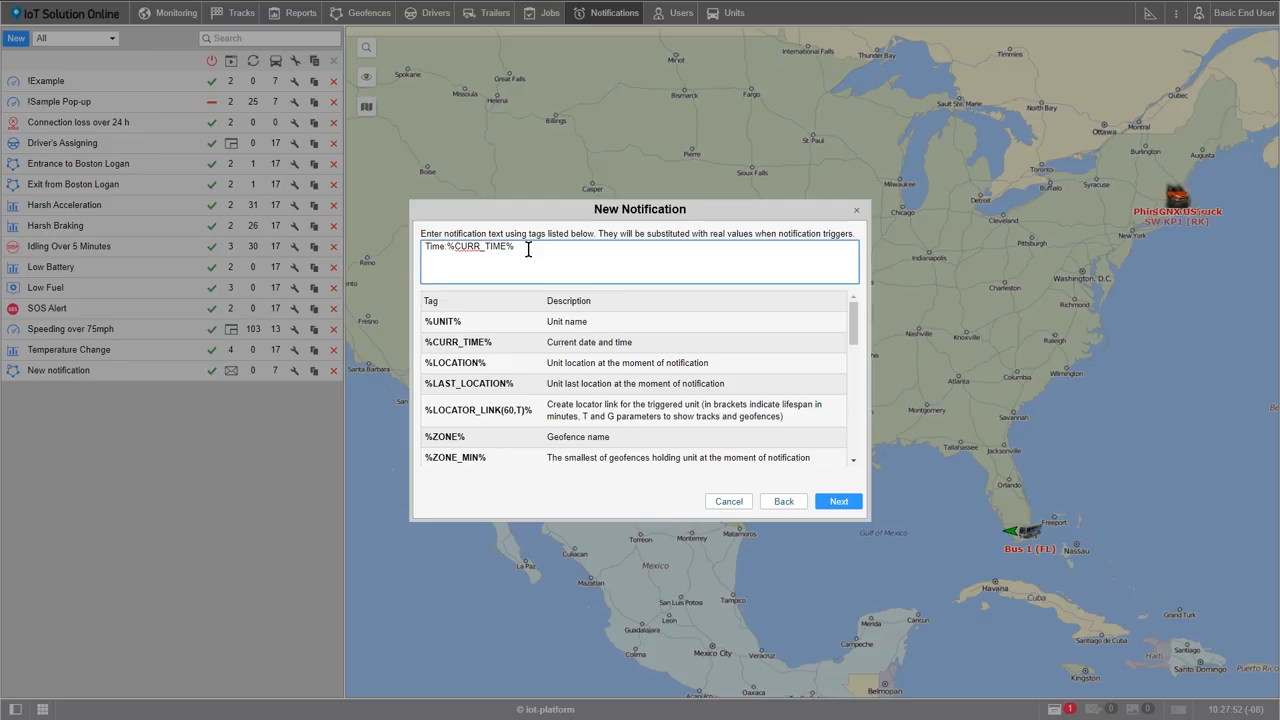
text(Unit:)
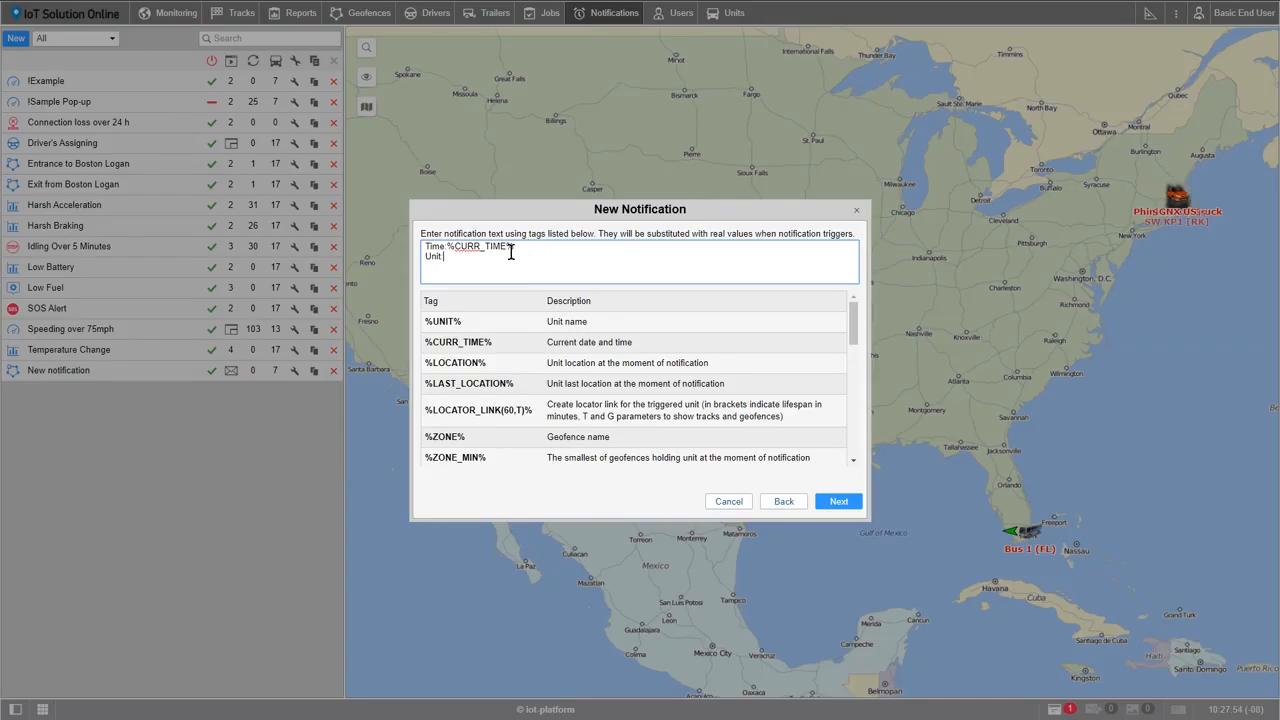
click(450, 323)
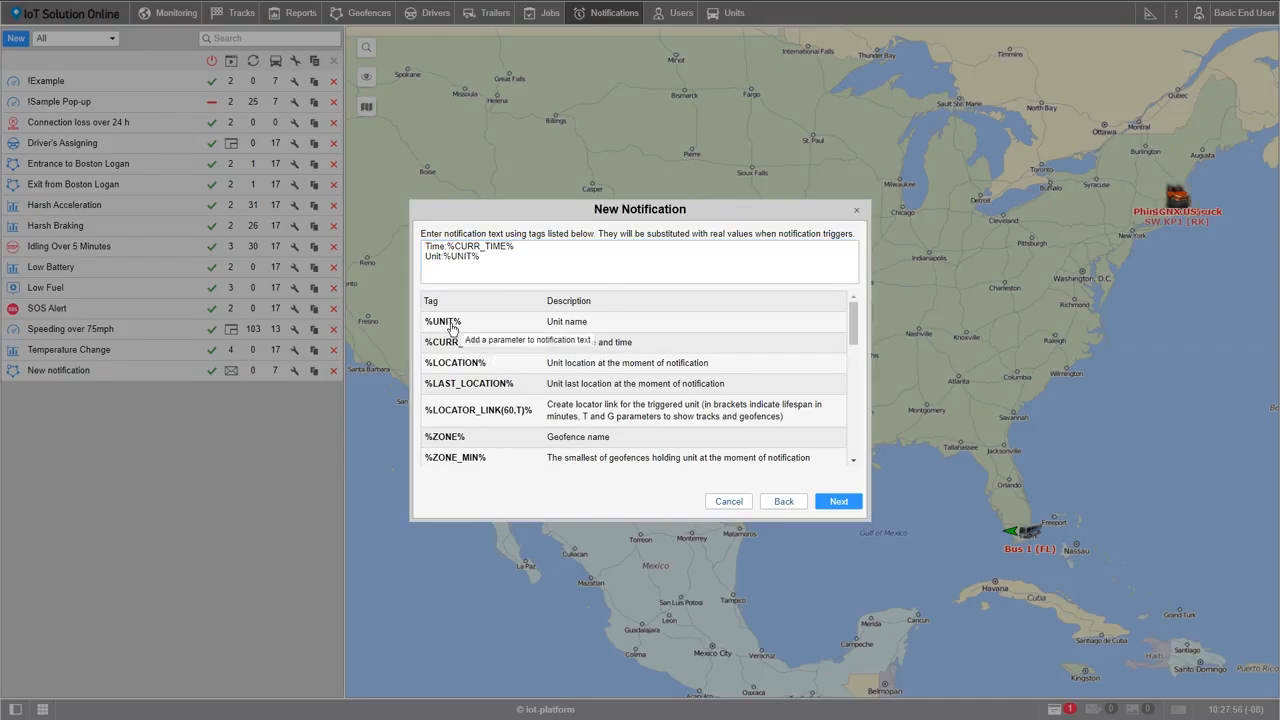
click(491, 261)
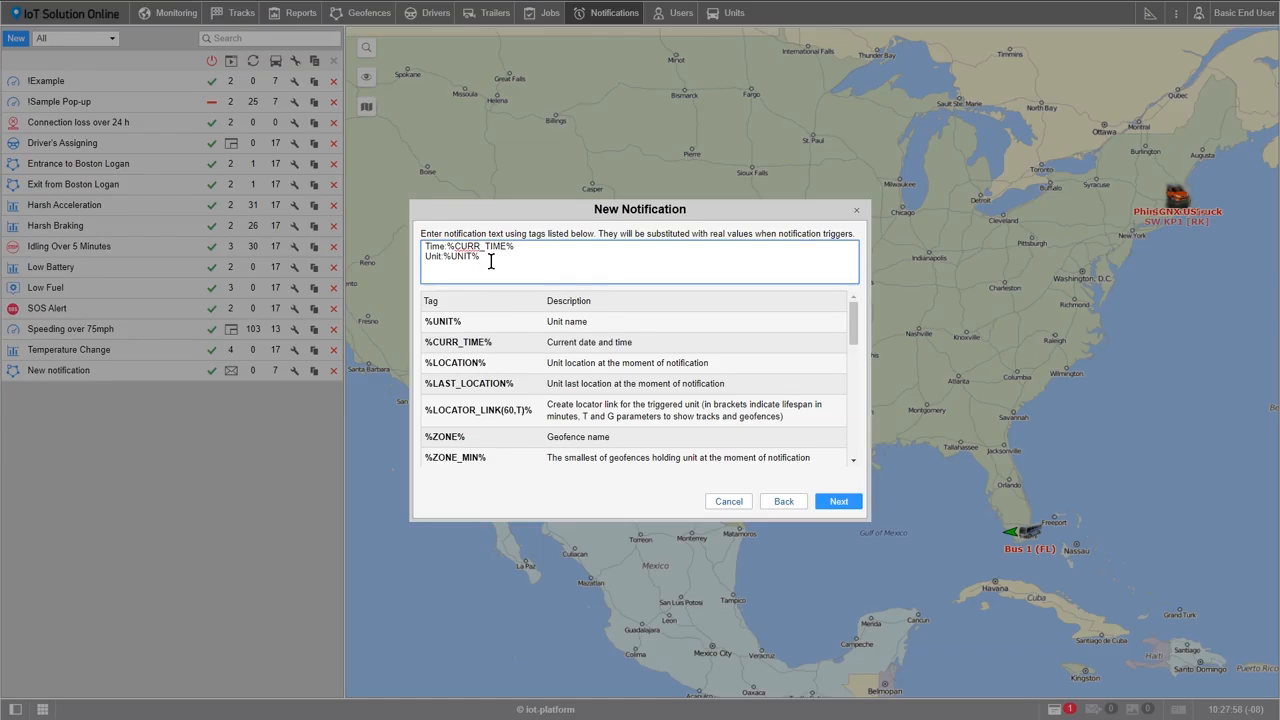
text(Geofence)
text(:)
click(452, 436)
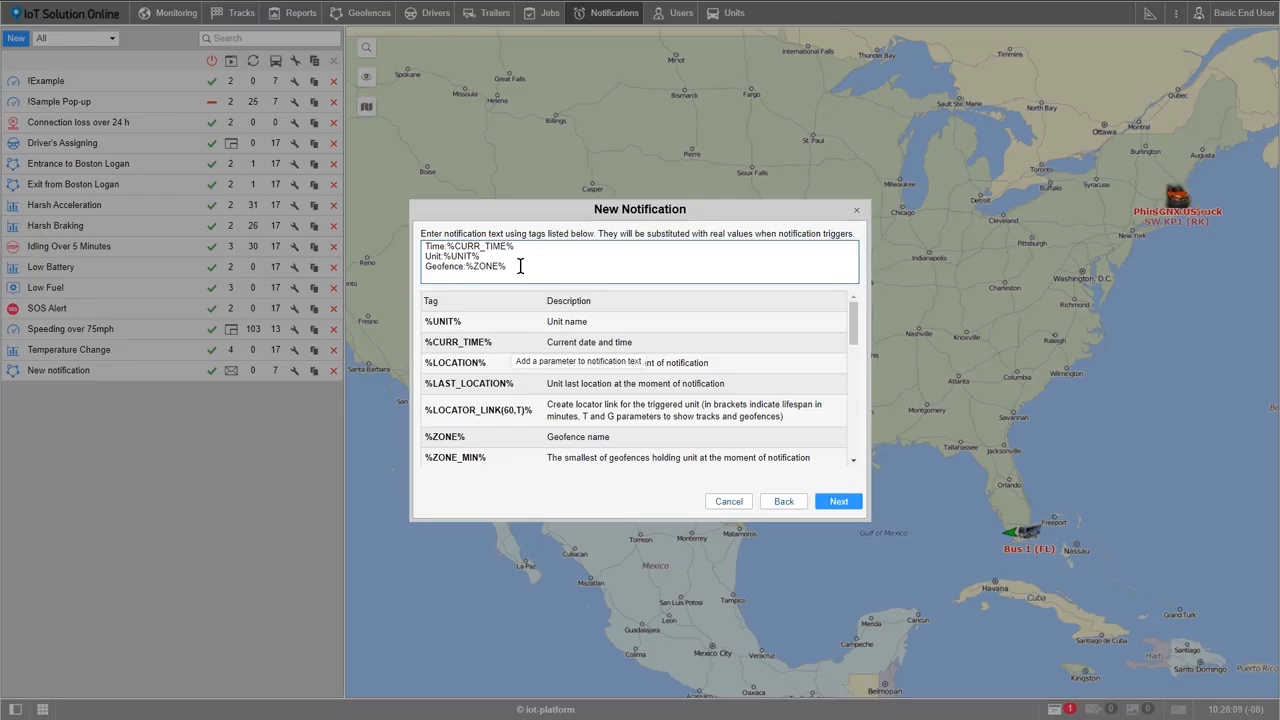
click(832, 500)
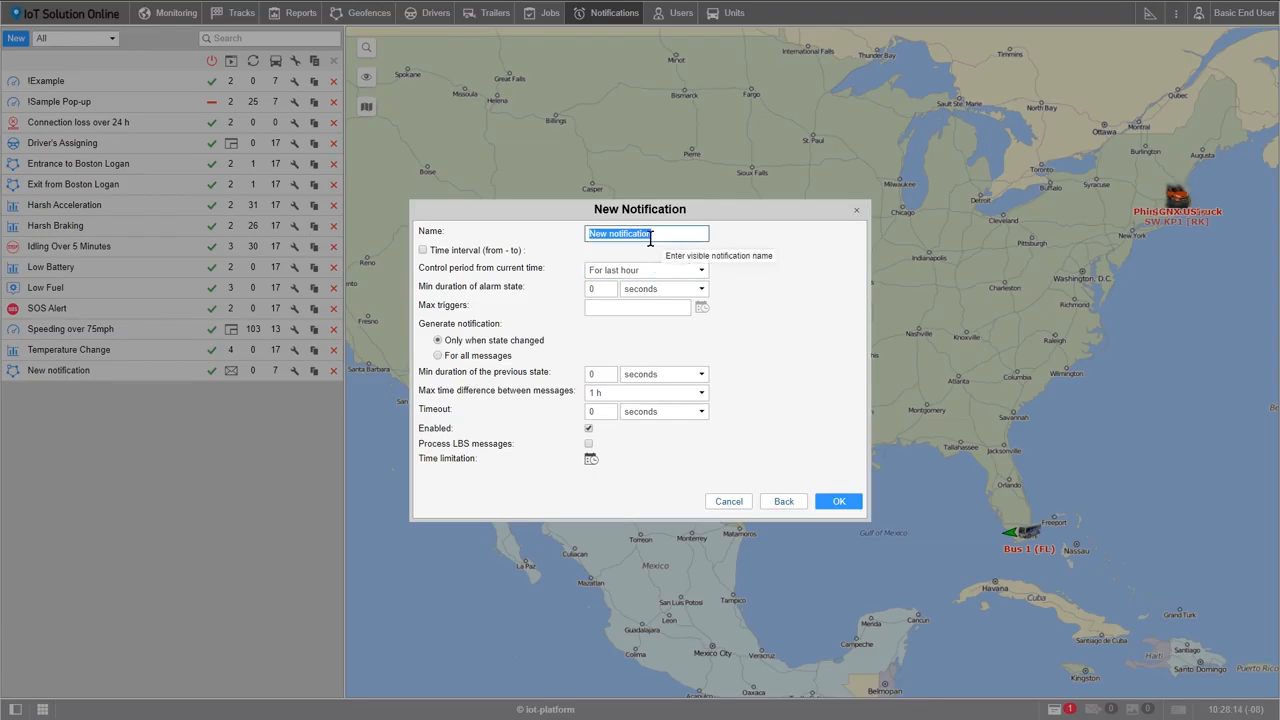
Name the notification "Leaving Boston Area" and save it with the other settings left at their defaults
text(Leaving Boston Area)
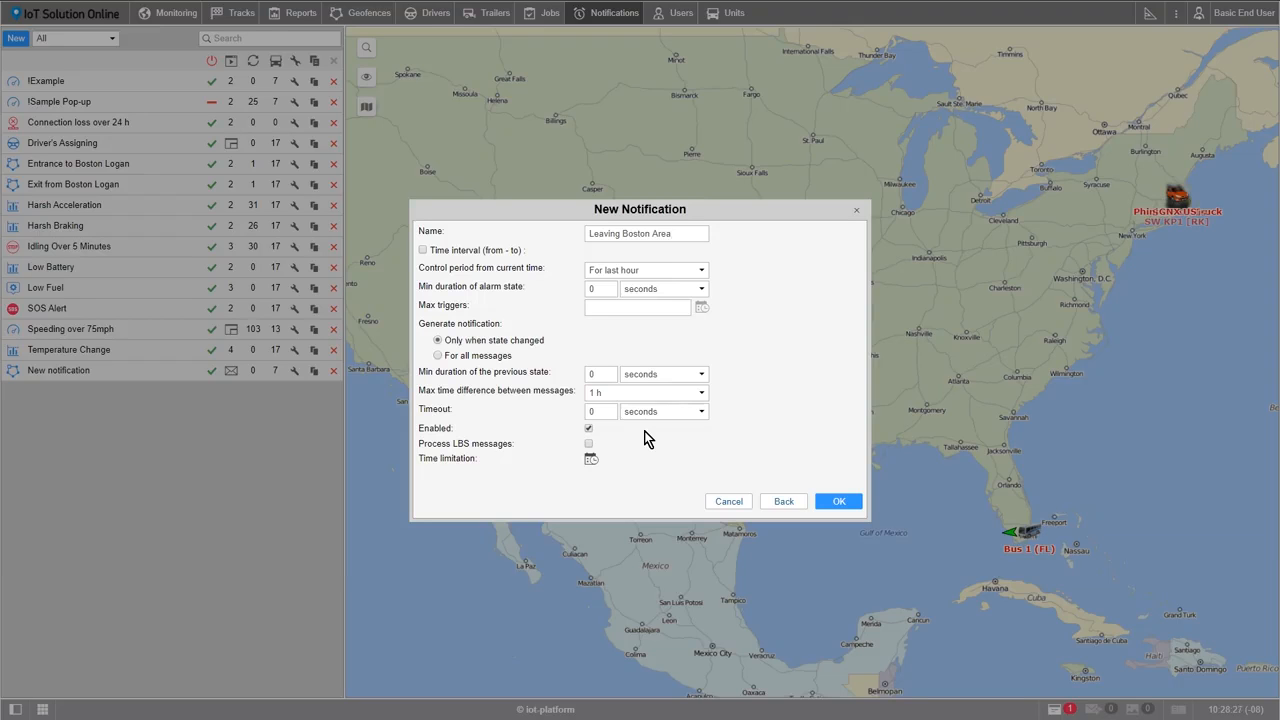
click(837, 500)
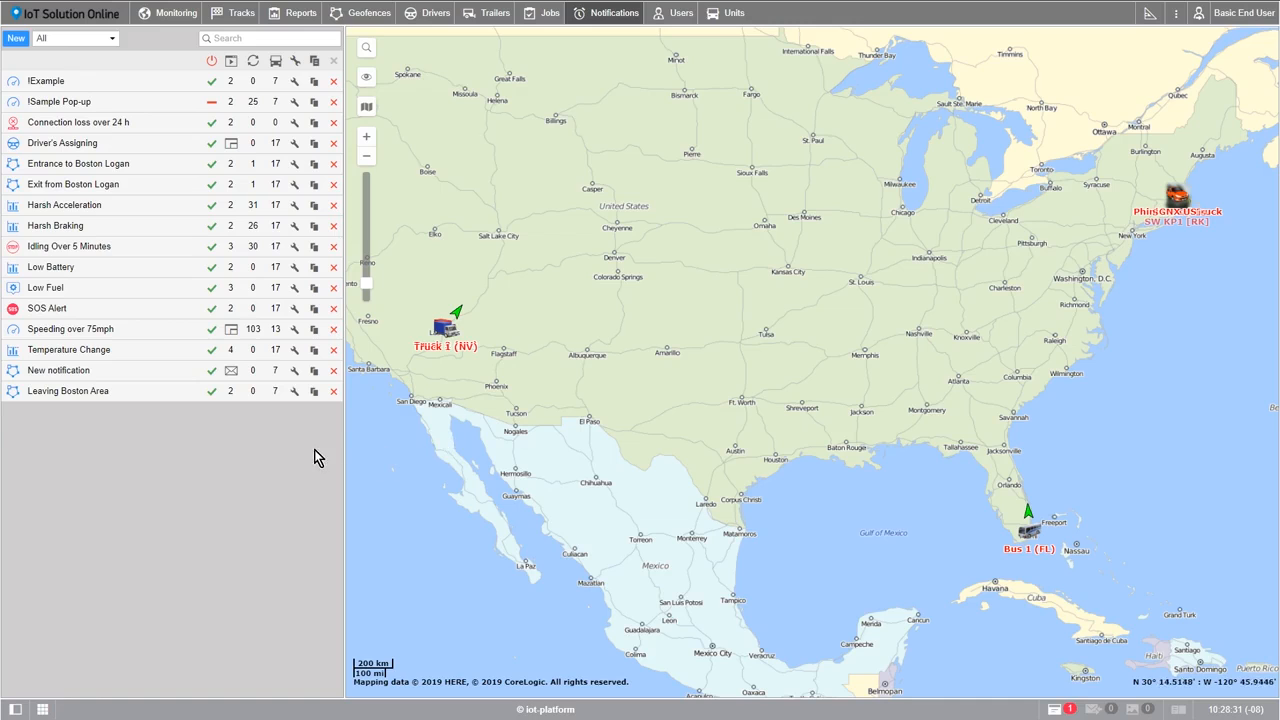
Turn the !Sample Pop-up notification on and back off, and expand the Truck 2 (NV) entry in the online notifications
mouse_move(38, 106)
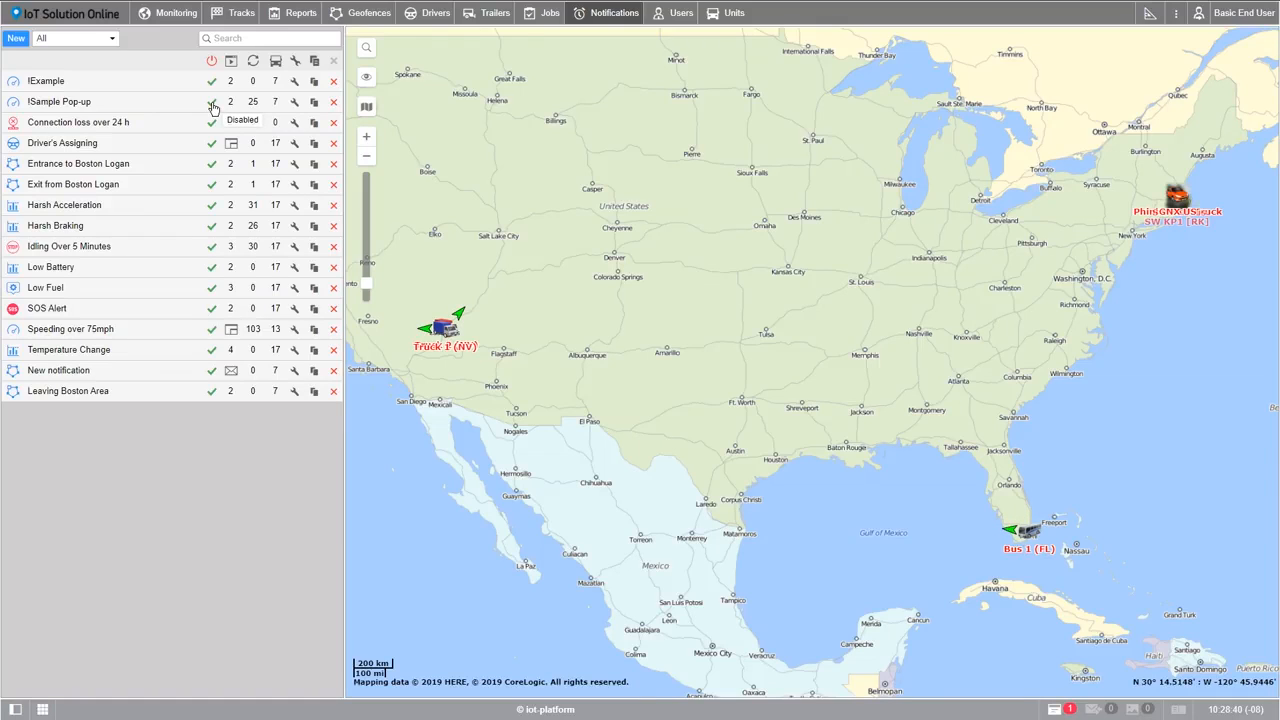
click(212, 107)
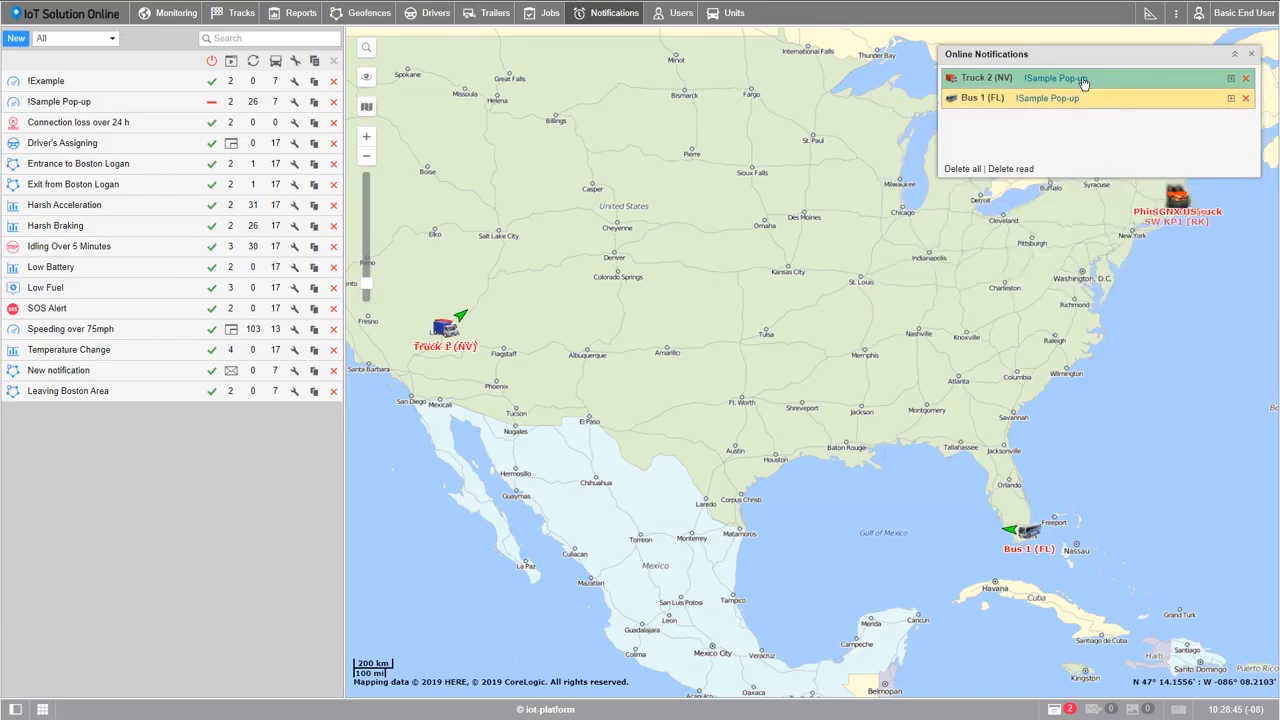
click(1231, 78)
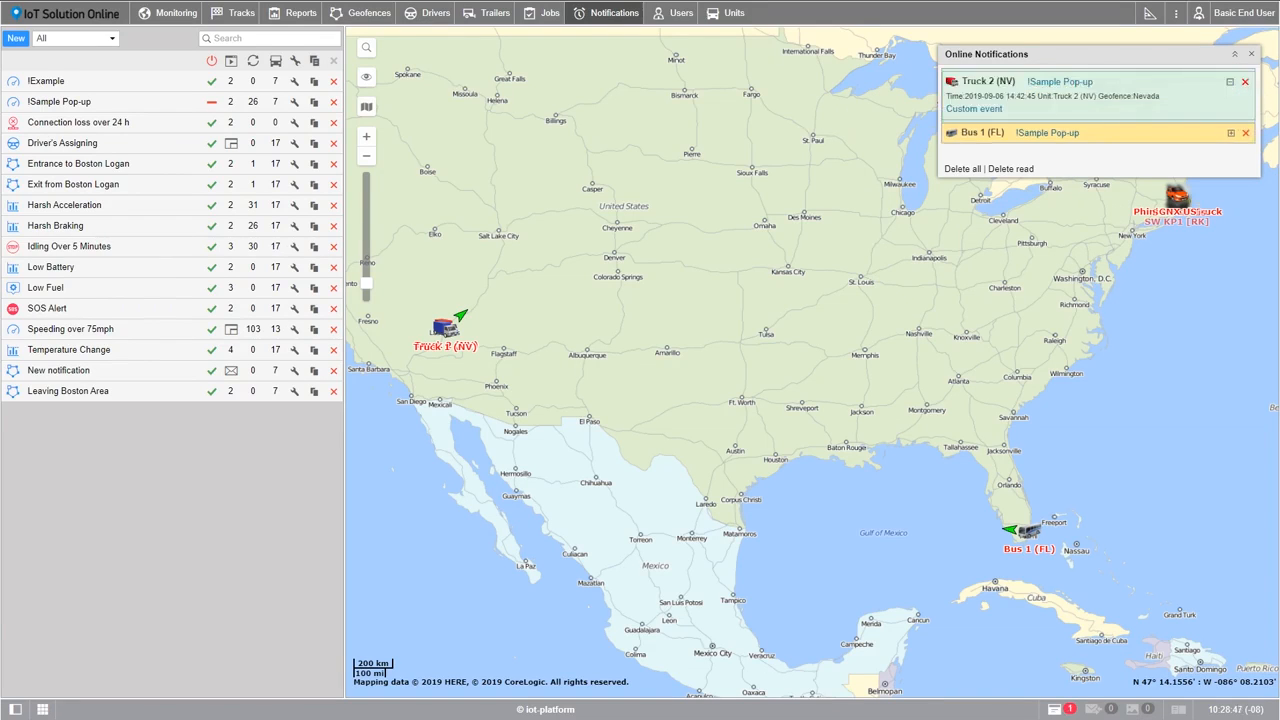